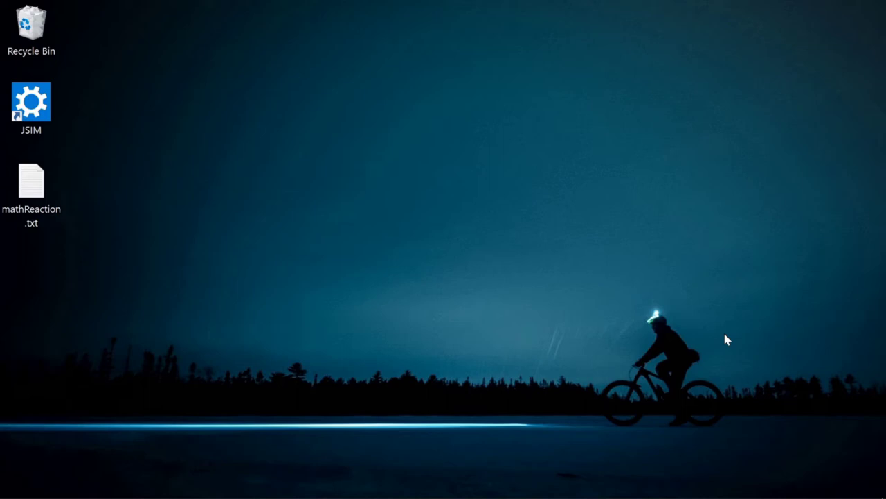
- Launch JSim from its desktop shortcut, giving an untitled project with plotpage_1
{"action": "left_click", "coordinate": [46, 118]}
{"action": "double_click", "coordinate": [45, 117]}
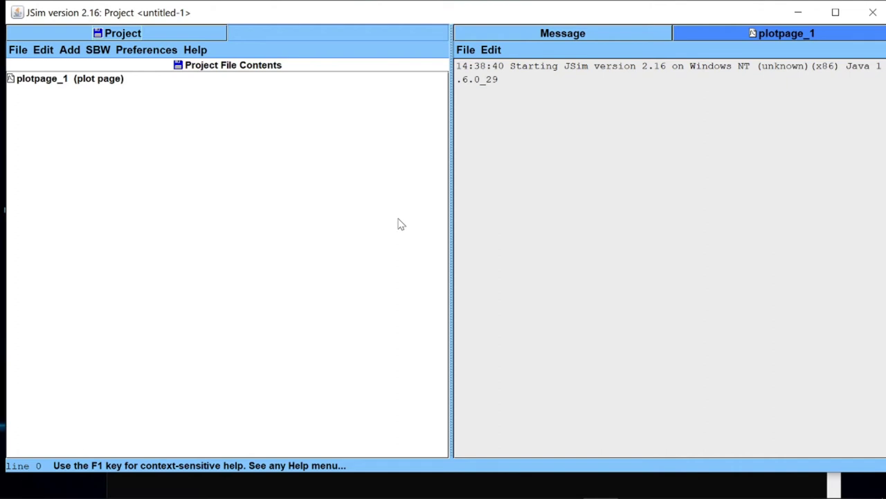
{"action": "left_click", "coordinate": [17, 51]}
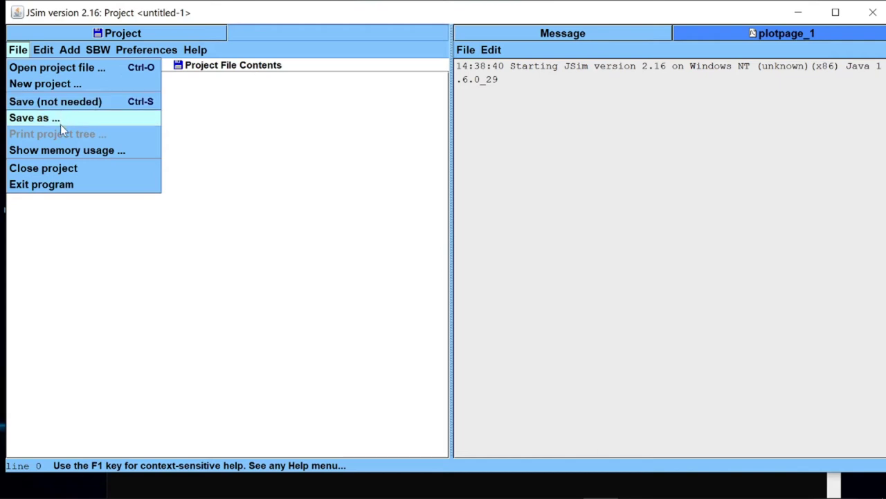
- Add a new model to the project, naming it revreac instead of model_1
{"action": "left_click", "coordinate": [211, 102]}
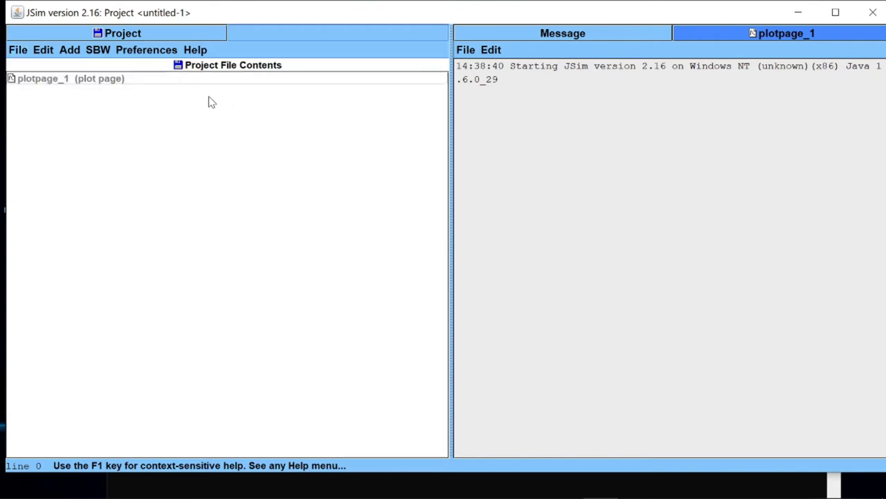
{"action": "left_click", "coordinate": [71, 51]}
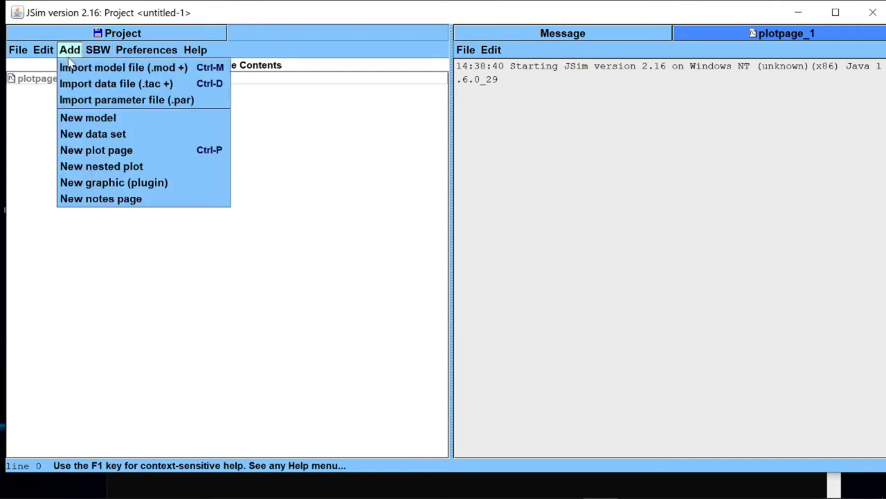
{"action": "left_click", "coordinate": [94, 121]}
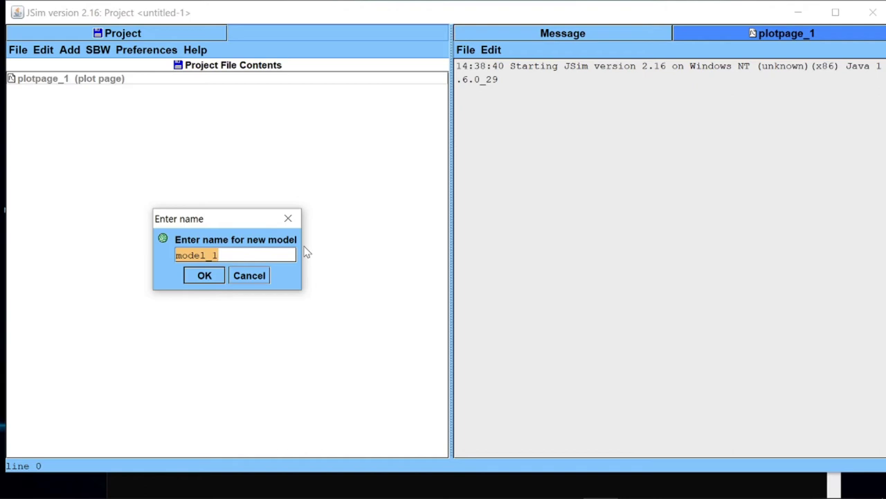
{"action": "type", "text": "revreac"}
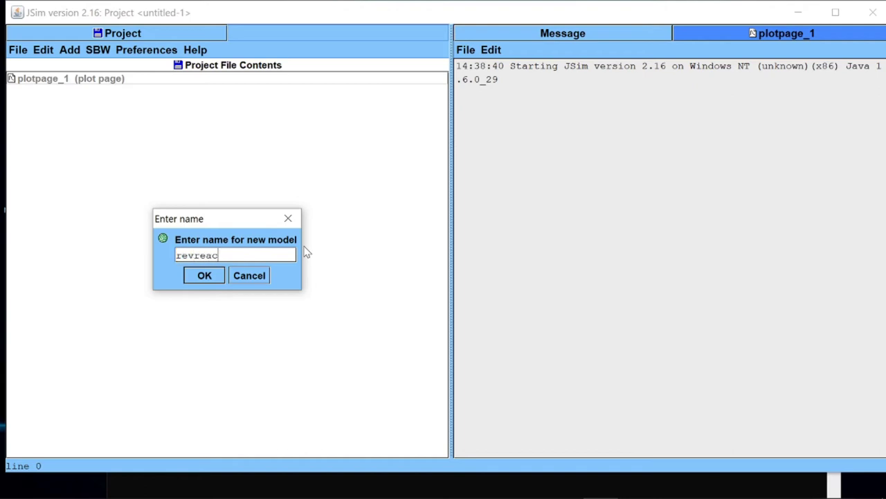
{"action": "left_click", "coordinate": [217, 276]}
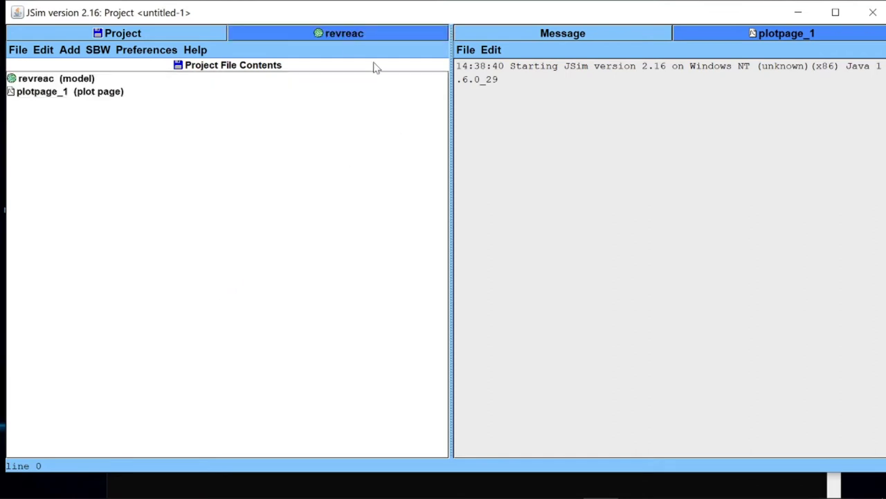
- Clear the stray 'math recv' text and paste the revReaction source (k1=0.2, k2=0.4, A=10, B=20)
{"action": "left_click", "coordinate": [350, 38]}
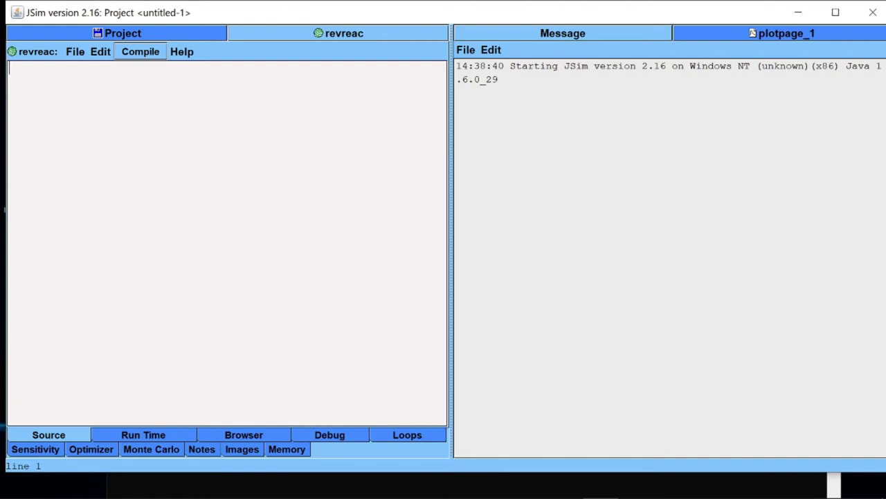
{"action": "type", "text": "math"}
{"action": "type", "text": " recv"}
{"action": "key", "text": "shift+Left"}
{"action": "key", "text": "shift+Left"}
{"action": "key", "text": "shift+Left"}
{"action": "key", "text": "shift+Left"}
{"action": "key", "text": "shift+Left"}
{"action": "key", "text": "shift+Left"}
{"action": "key", "text": "shift+Left"}
{"action": "key", "text": "shift+Left"}
{"action": "key", "text": "shift+Left"}
{"action": "key", "text": "BackSpace"}
{"action": "left_click", "coordinate": [101, 52]}
{"action": "left_click", "coordinate": [119, 134]}
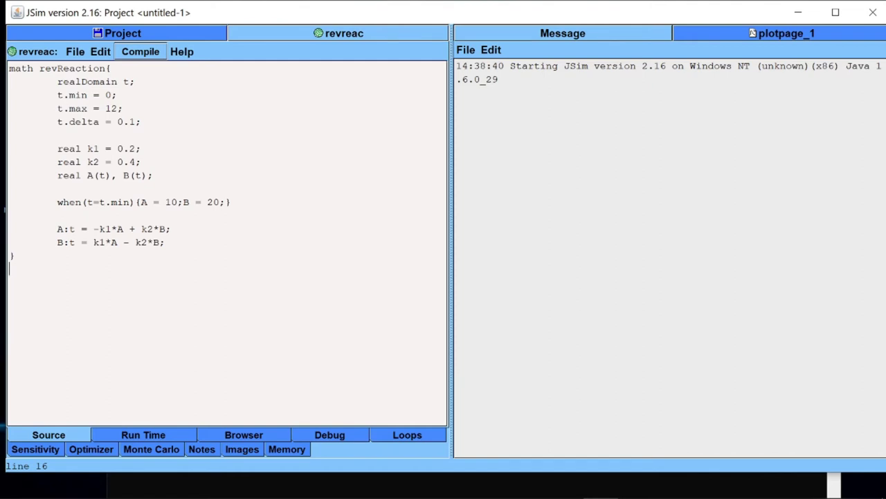
- Compile revreac and start a run with t from 0 to 12, step .1
{"action": "left_click", "coordinate": [142, 53]}
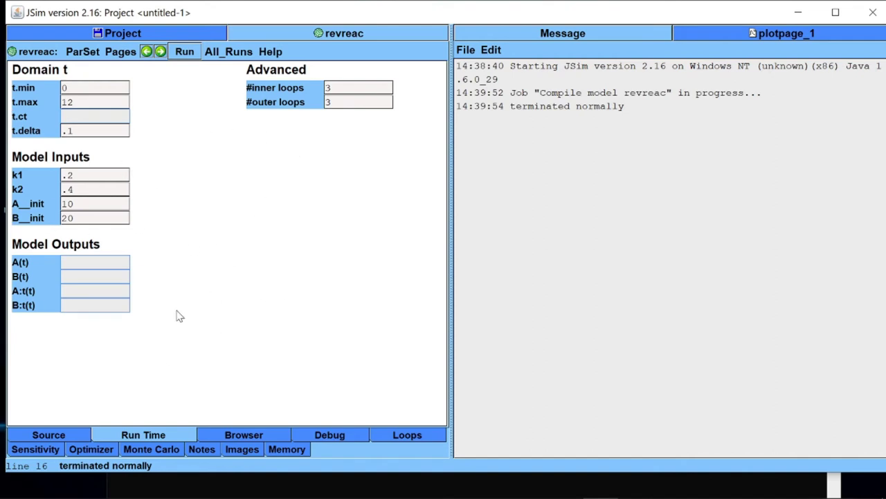
{"action": "left_click", "coordinate": [183, 56]}
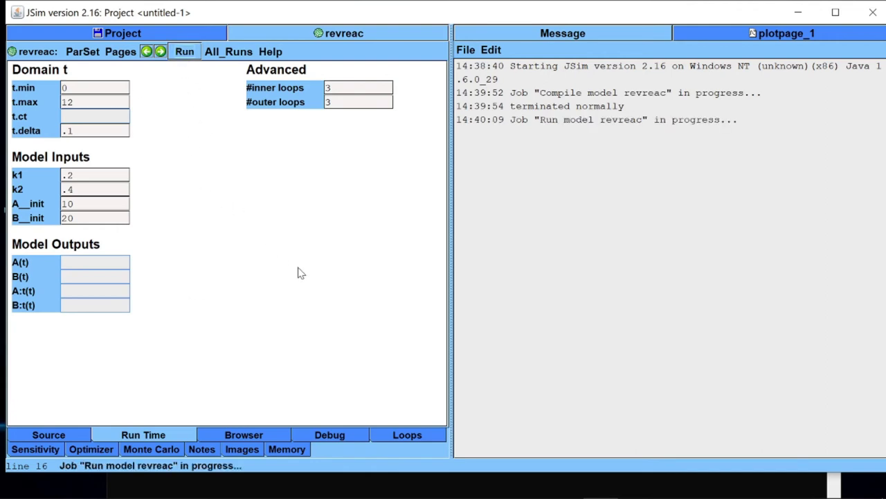
- On plotpage_1, plot A as curve 1 and B as curve 2 against time
{"action": "left_click", "coordinate": [763, 38]}
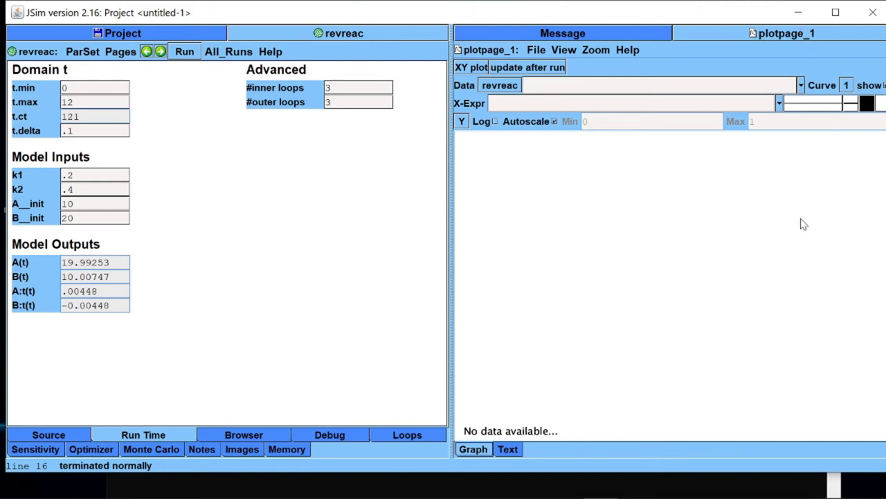
{"action": "left_click", "coordinate": [802, 86]}
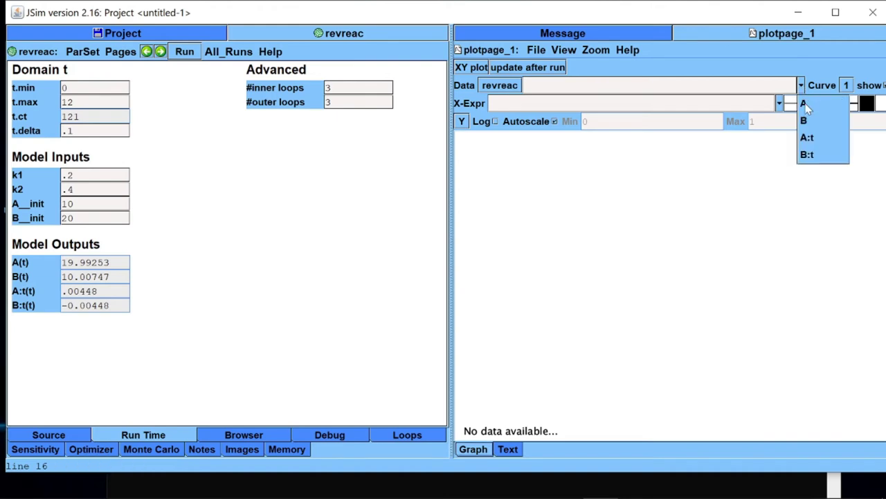
{"action": "left_click", "coordinate": [805, 104]}
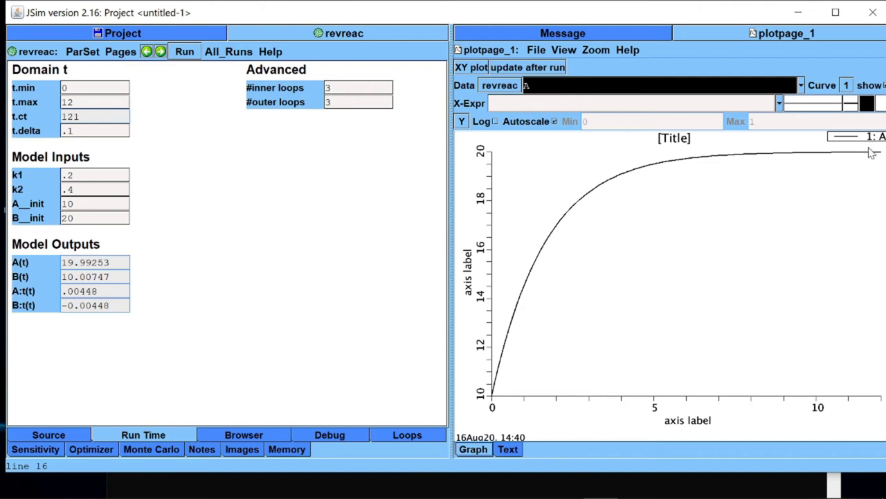
{"action": "left_click", "coordinate": [847, 88]}
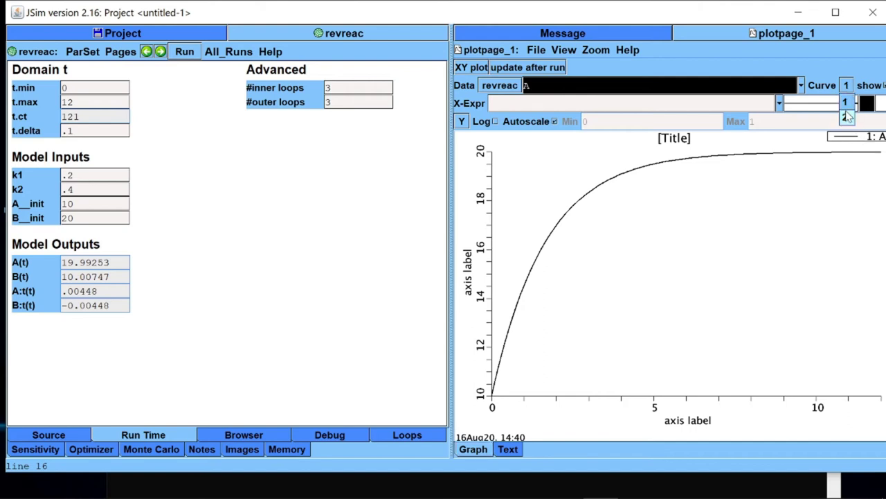
{"action": "left_click", "coordinate": [847, 119]}
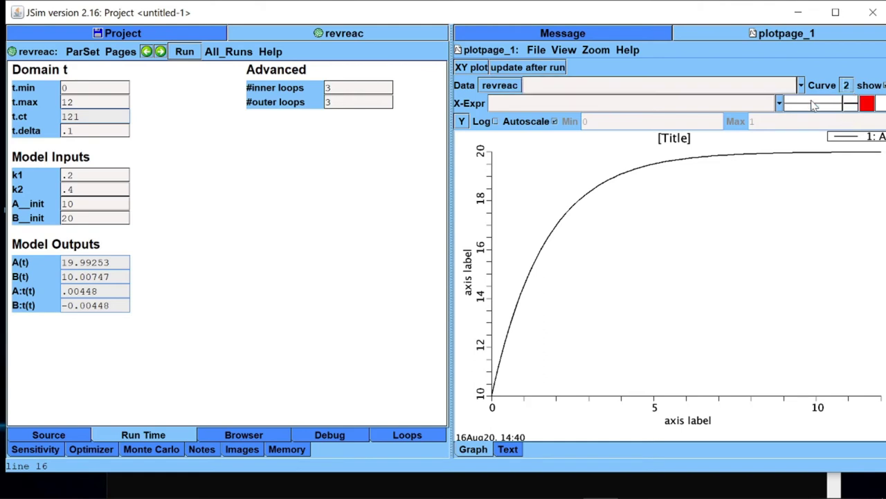
{"action": "left_click", "coordinate": [801, 85]}
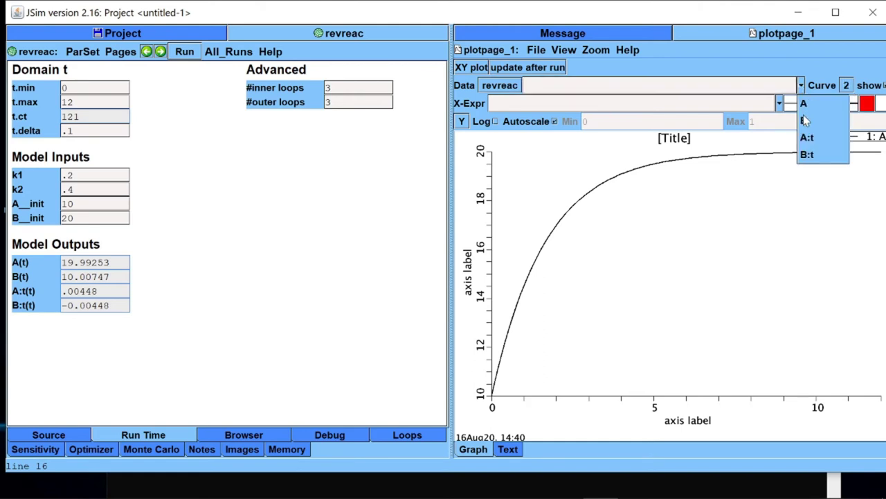
{"action": "left_click", "coordinate": [805, 119]}
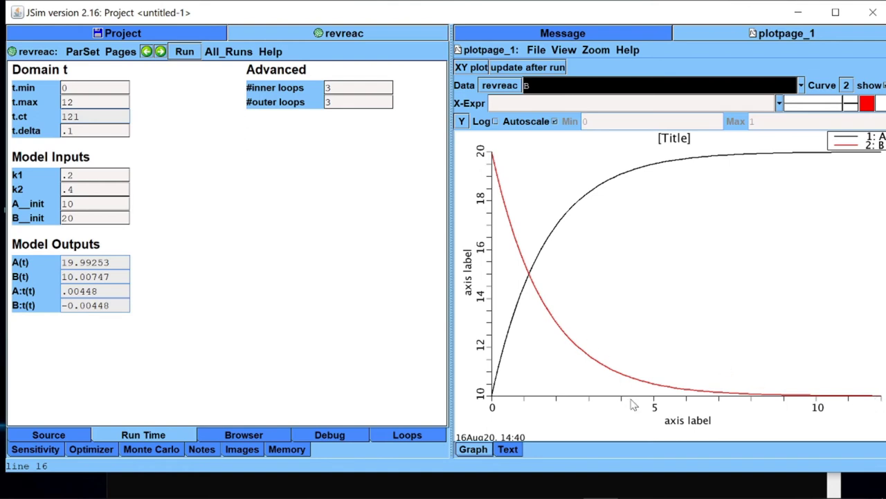
- Label the plot's x axis 'Time' and y axis 'Conc.'
{"action": "left_click", "coordinate": [678, 427]}
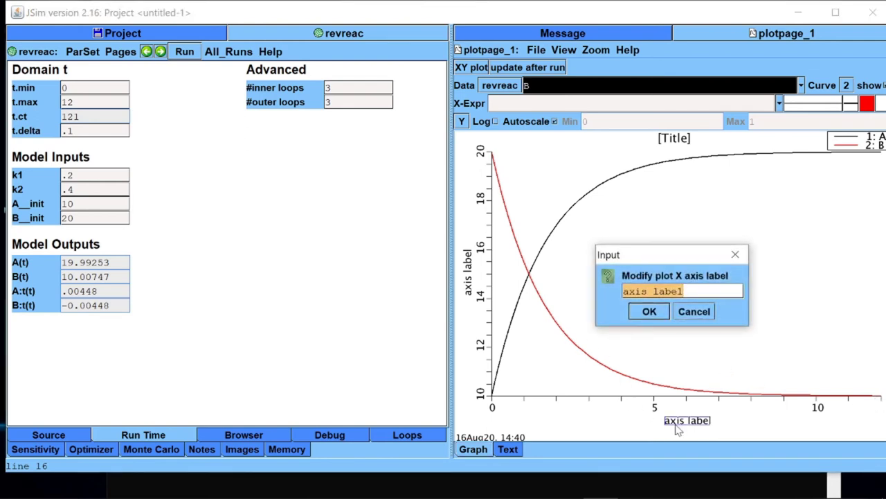
{"action": "type", "text": "Time"}
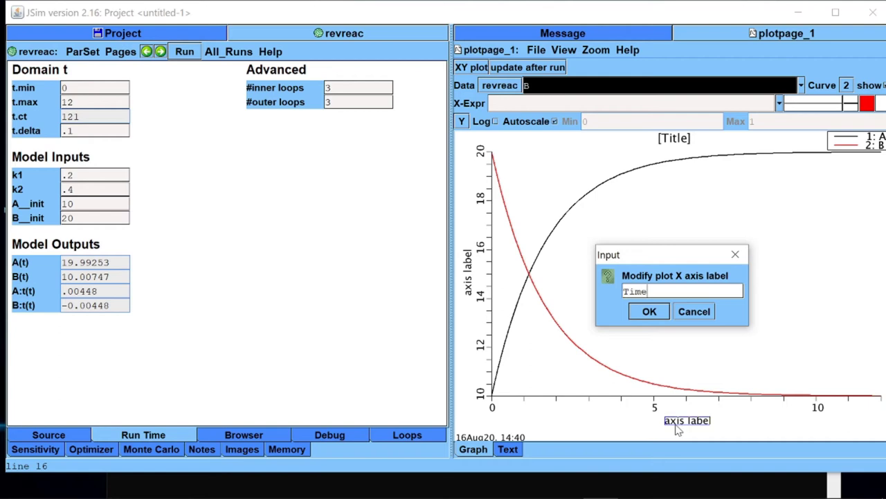
{"action": "left_click", "coordinate": [648, 311]}
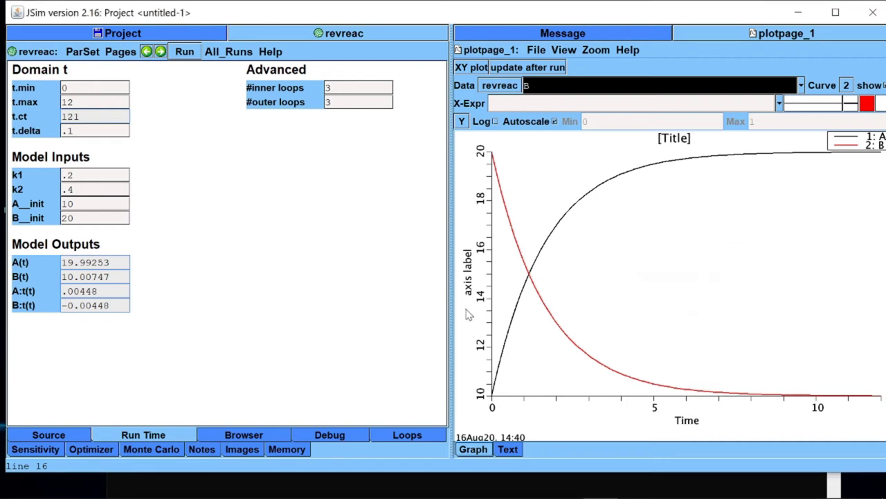
{"action": "left_click", "coordinate": [470, 291]}
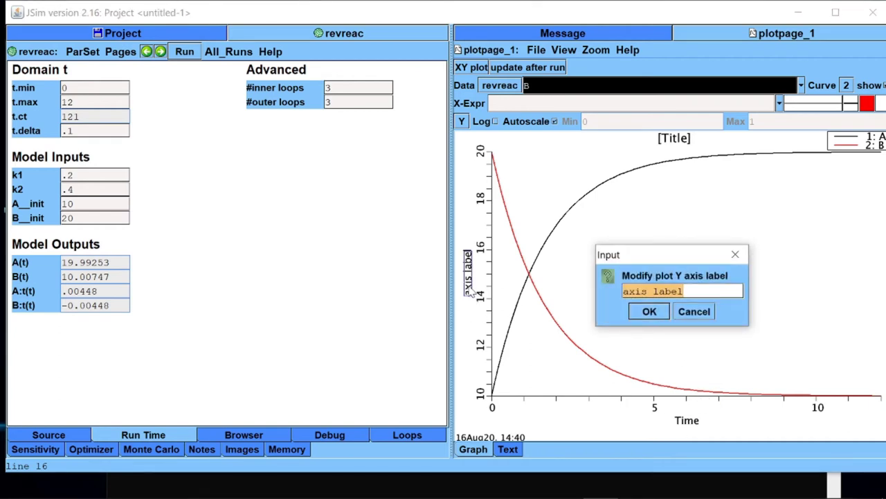
{"action": "type", "text": "Conc."}
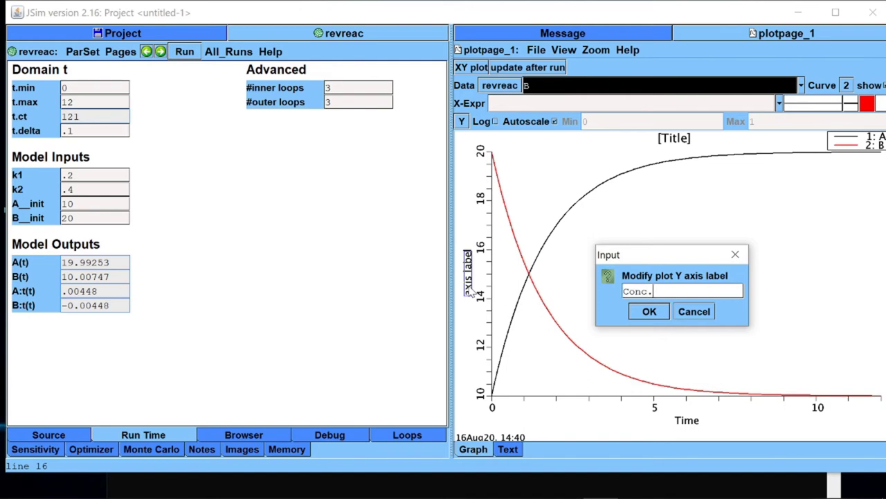
{"action": "left_click", "coordinate": [649, 311]}
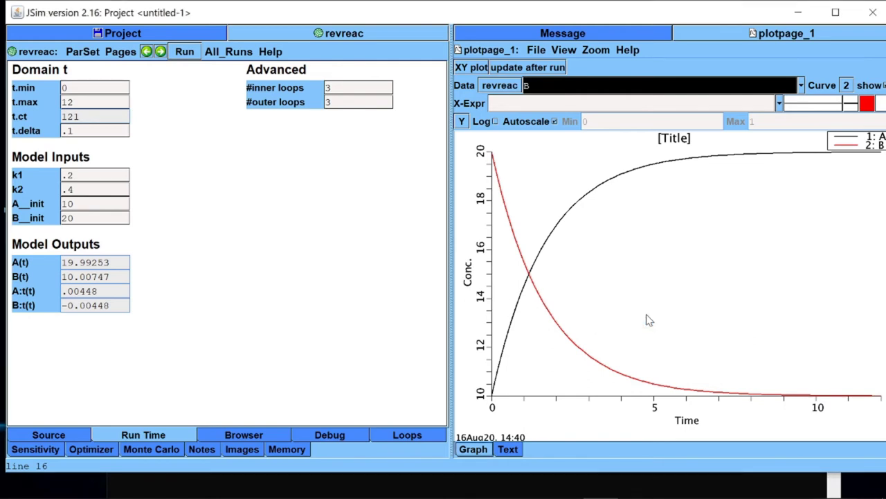
- Colour curve 2 (B) green and curve 1 (A) blue
{"action": "left_click", "coordinate": [871, 104]}
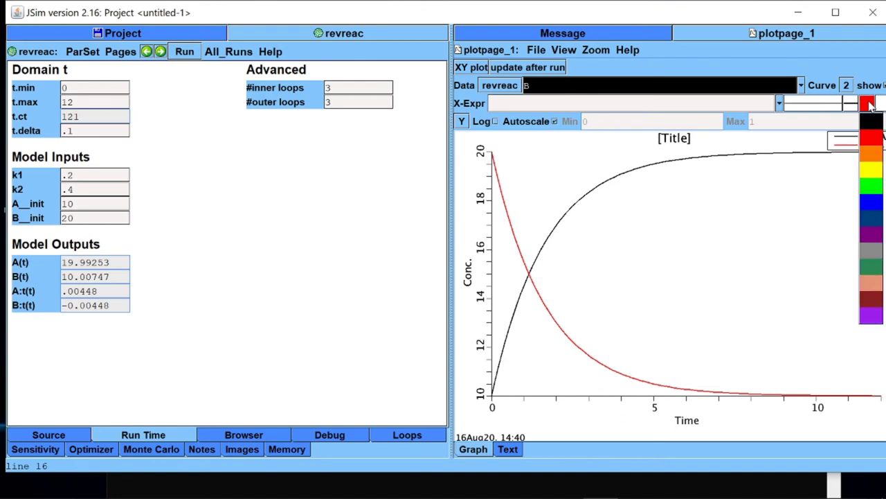
{"action": "left_click", "coordinate": [869, 187]}
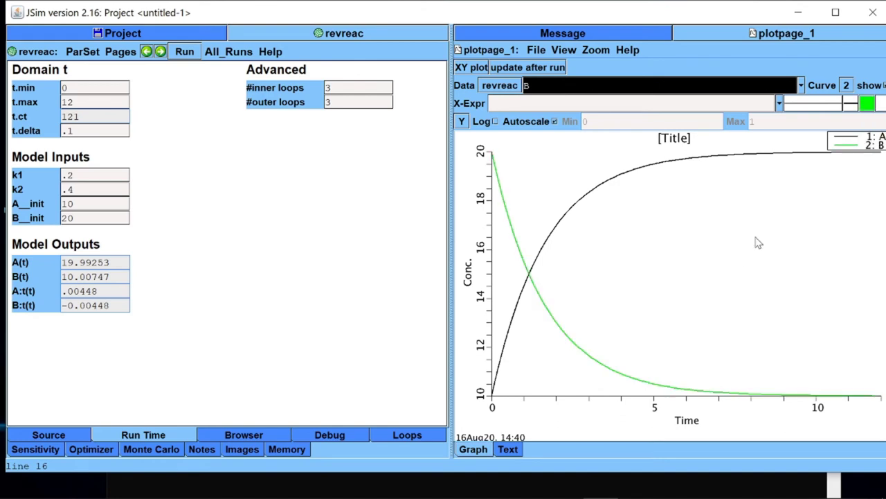
{"action": "left_click", "coordinate": [846, 102]}
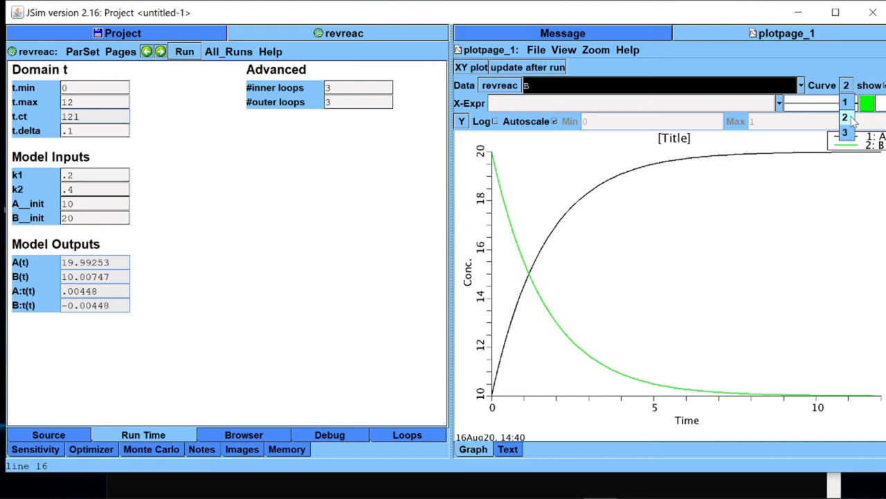
{"action": "left_click", "coordinate": [846, 104]}
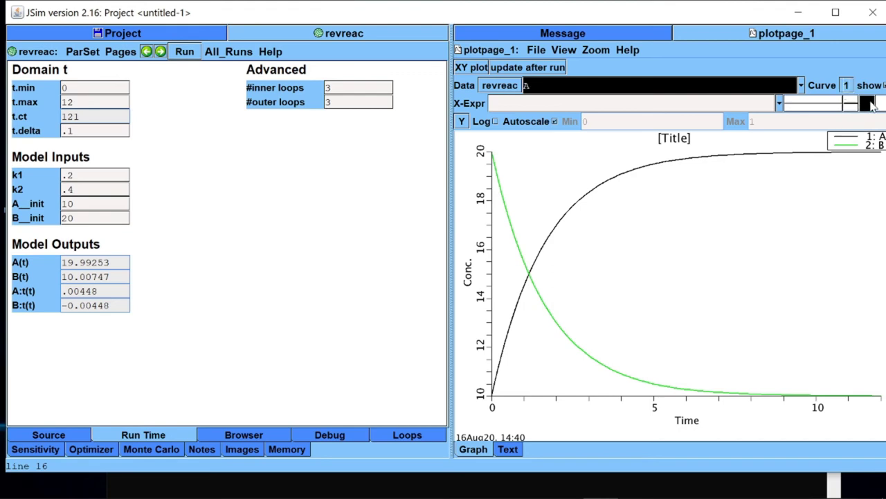
{"action": "left_click", "coordinate": [871, 105]}
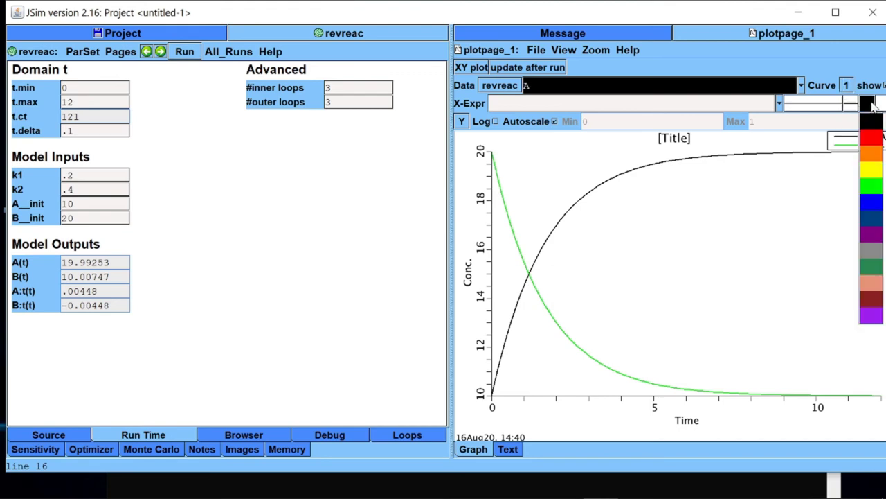
{"action": "left_click", "coordinate": [874, 207]}
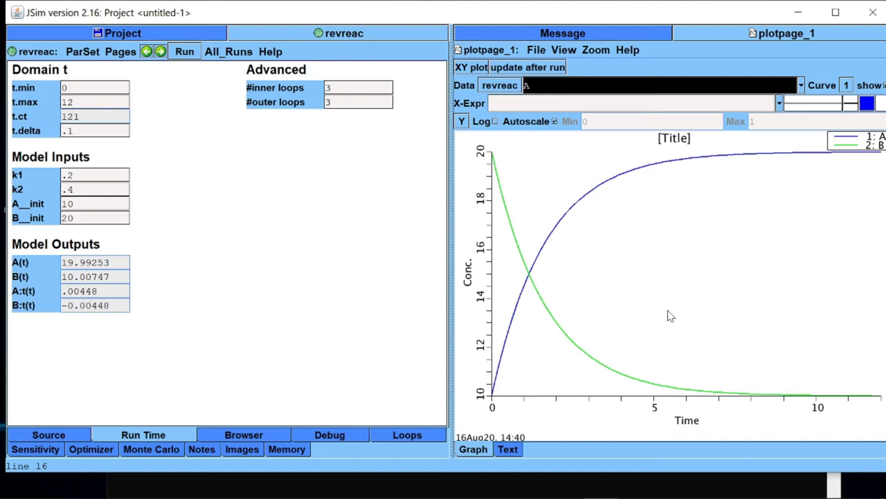
{"action": "left_click", "coordinate": [508, 449]}
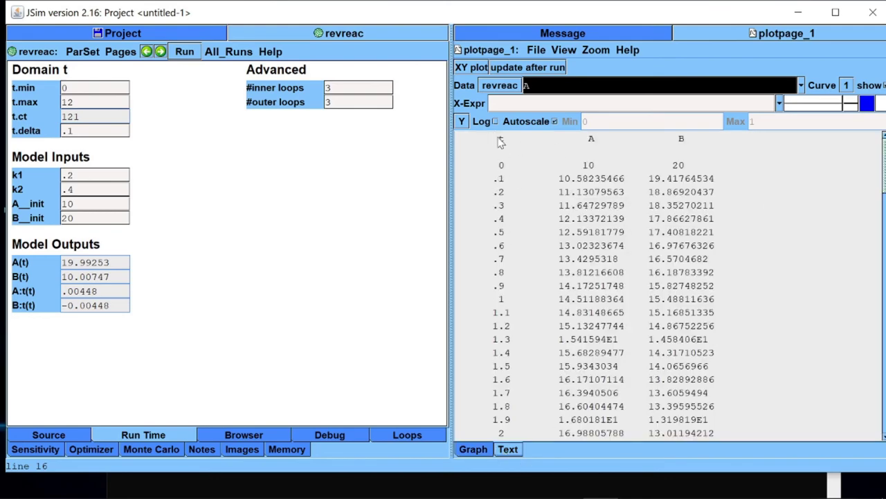
{"action": "left_click_drag", "start_coordinate": [500, 138], "coordinate": [744, 323]}
{"action": "left_click", "coordinate": [655, 282]}
{"action": "left_click", "coordinate": [473, 449]}
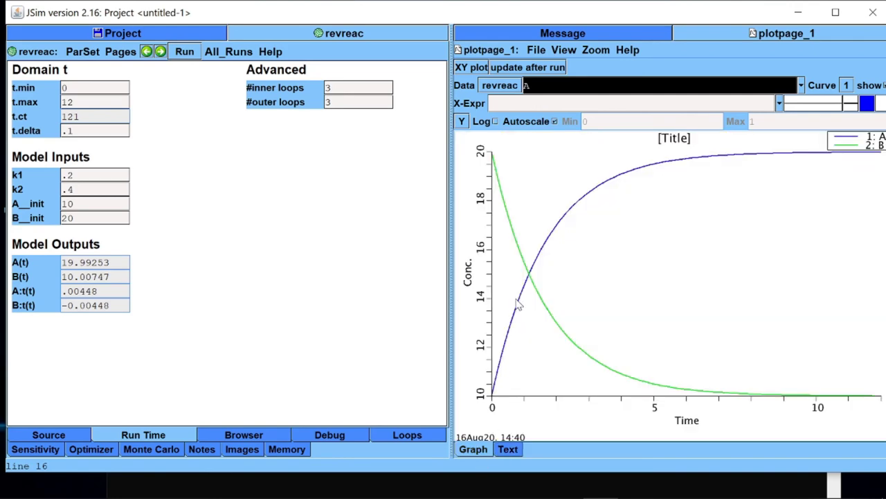
{"action": "left_click", "coordinate": [538, 50]}
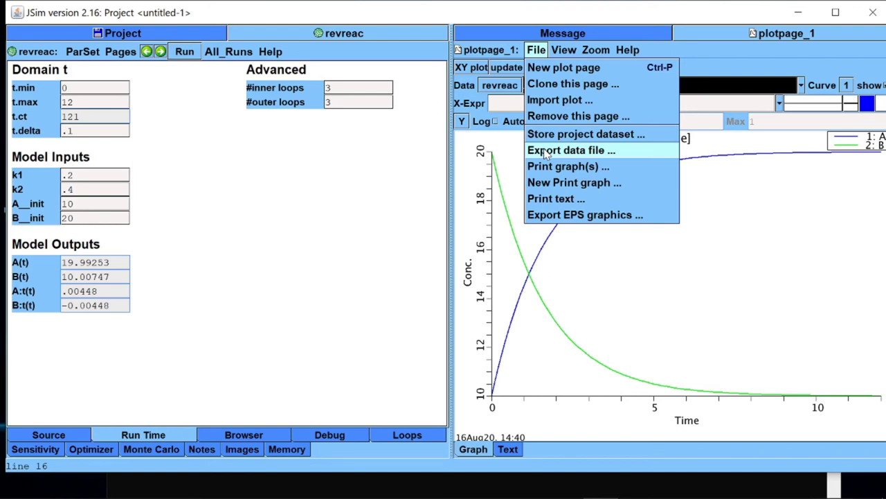
{"action": "left_click", "coordinate": [516, 267]}
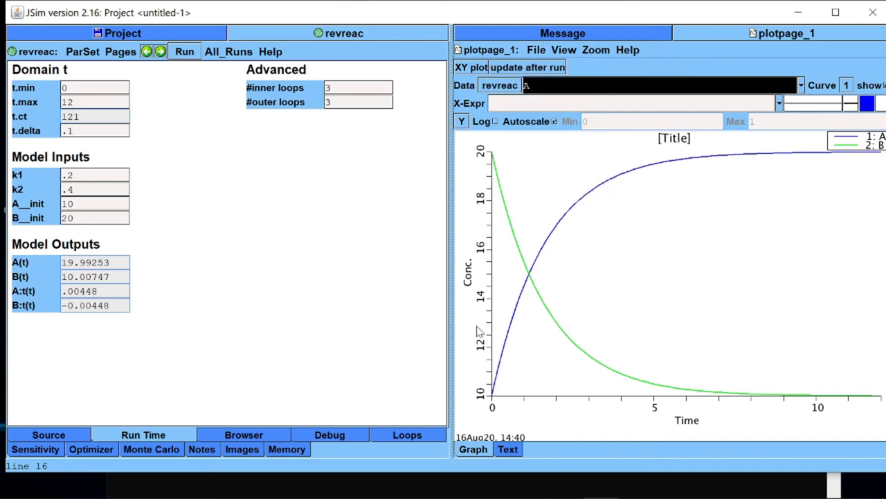
- Set k1 as the inner loop parameter with other values .3, .4, .5
{"action": "left_click", "coordinate": [409, 435]}
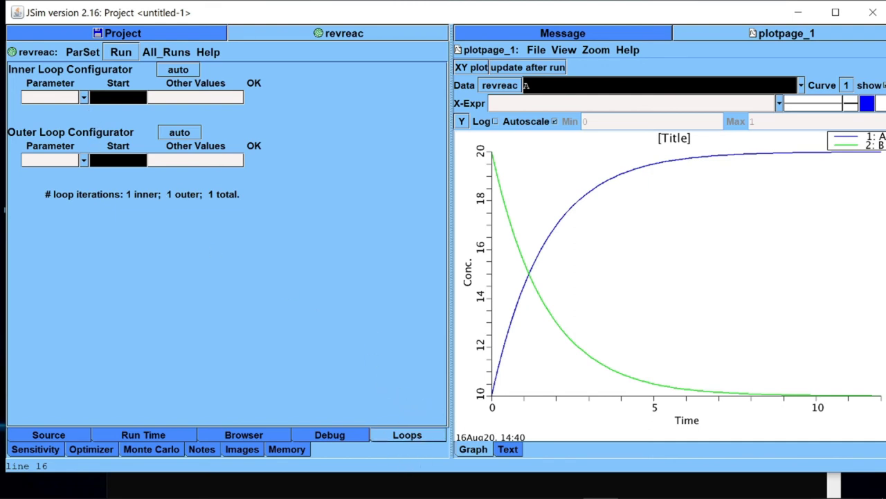
{"action": "left_click", "coordinate": [83, 99]}
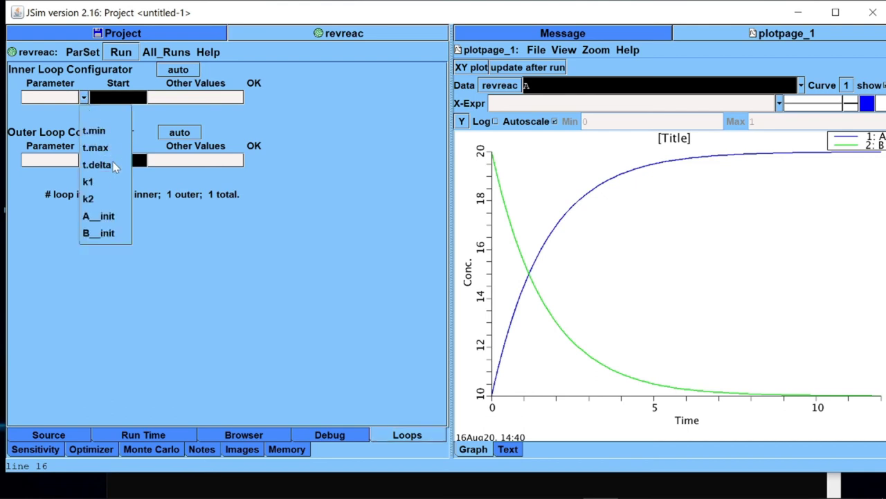
{"action": "left_click", "coordinate": [95, 182]}
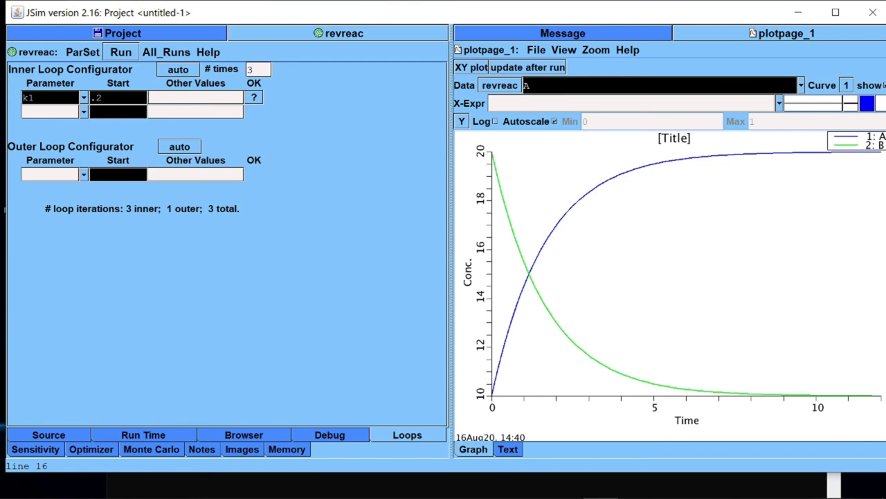
{"action": "type", "text": ".3,.4,.5"}
{"action": "key", "text": "Return"}
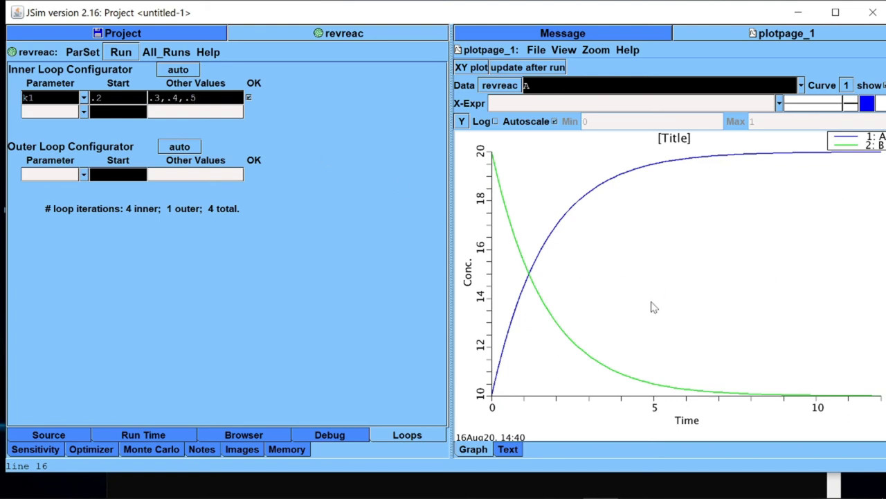
- Uncheck the show option for curve 2 so only the A curve is plotted
{"action": "left_click", "coordinate": [848, 86]}
{"action": "left_click", "coordinate": [846, 117]}
{"action": "left_click", "coordinate": [883, 85]}
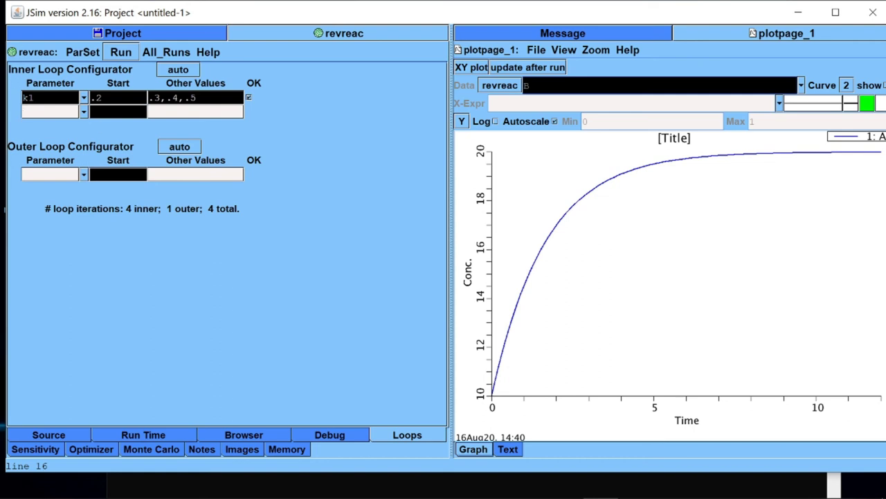
{"action": "left_click", "coordinate": [178, 58]}
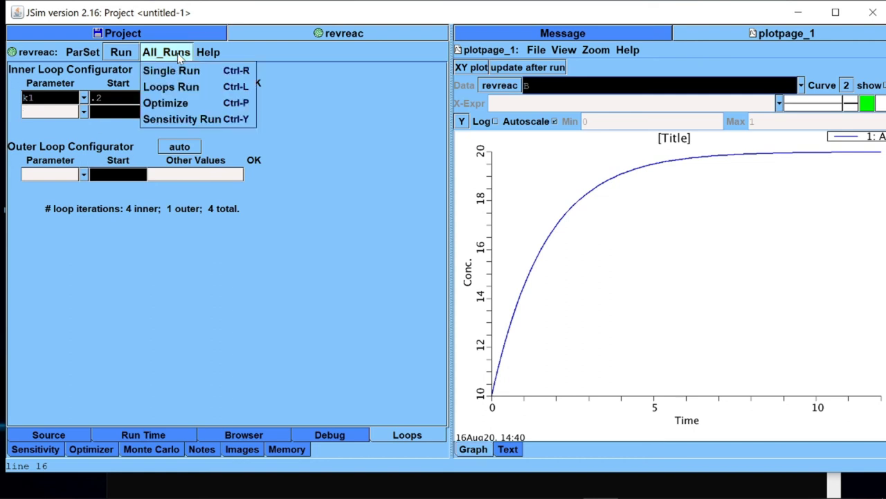
- Execute a Loops Run over k1 = .2, .3, .4 and .5, overlaying four A curves
{"action": "left_click", "coordinate": [197, 88]}
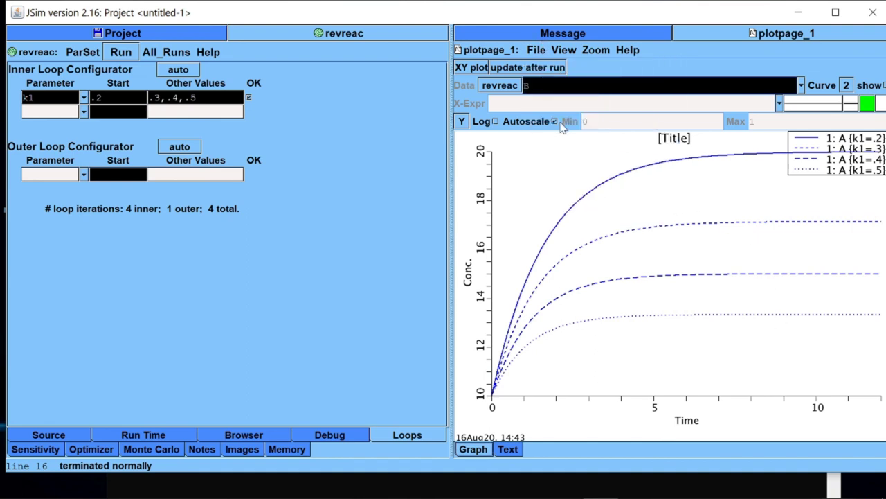
{"action": "left_click", "coordinate": [537, 50]}
{"action": "left_click", "coordinate": [699, 321]}
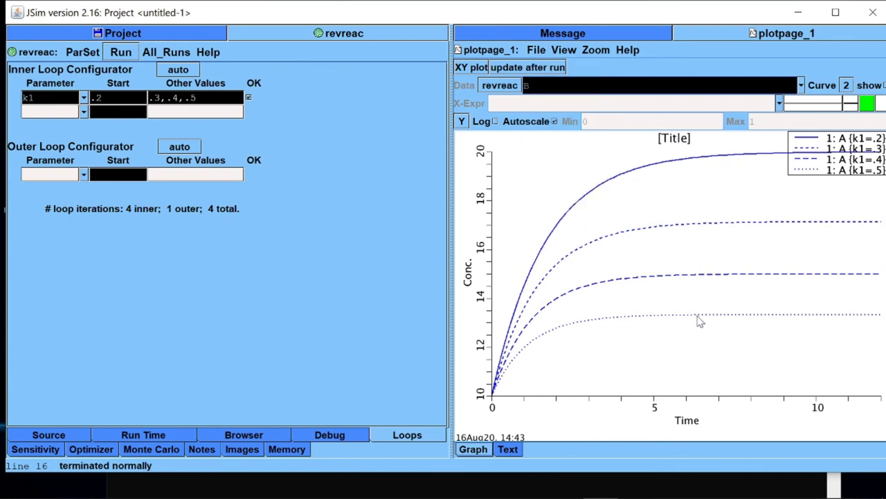